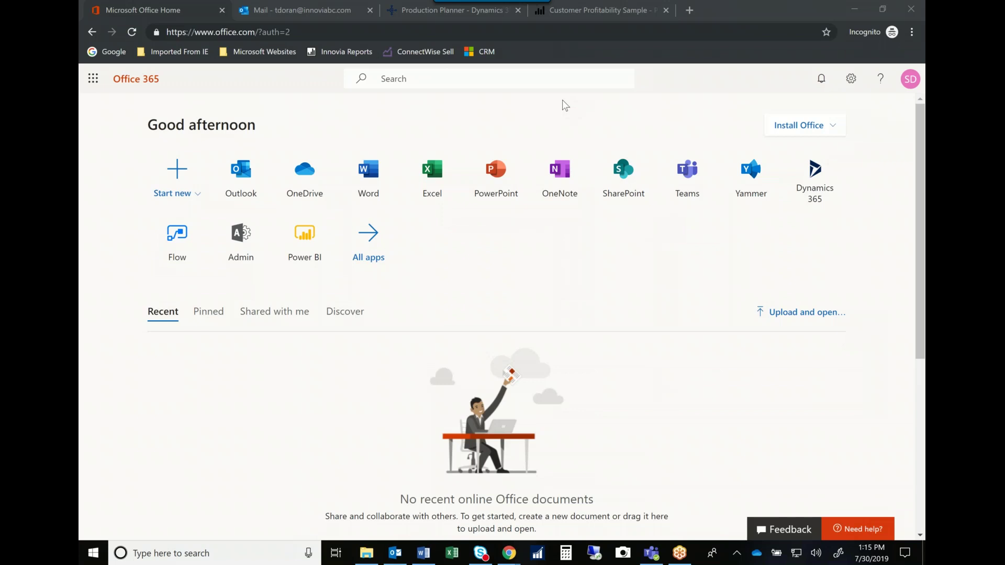
Step: Switch to the Production Planner role center with its production order activity tiles
left_click(467, 13)
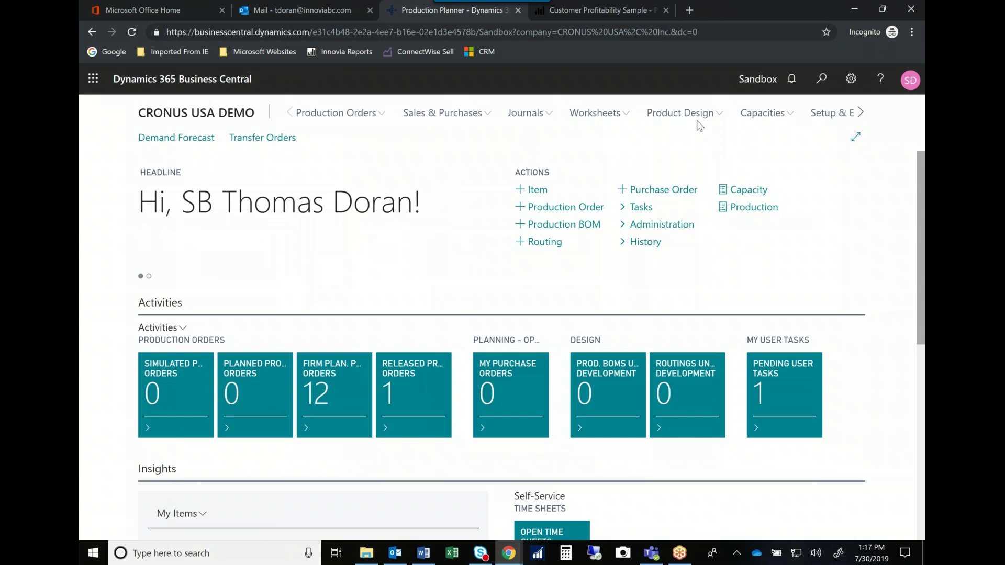
Step: Open production BOM 1000 Bicycle, confirm its Certified status, and return to the BOM list
left_click(717, 119)
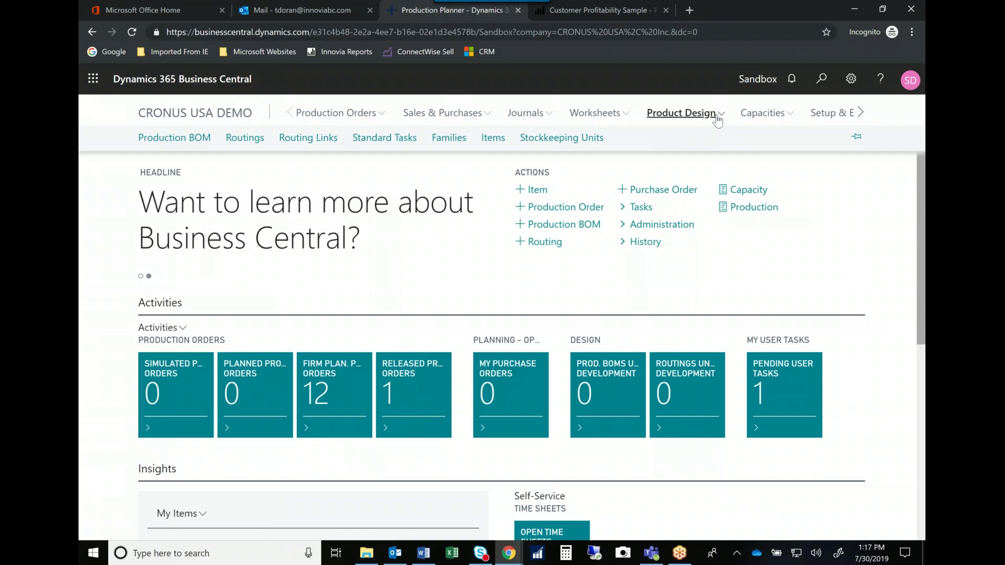
left_click(183, 141)
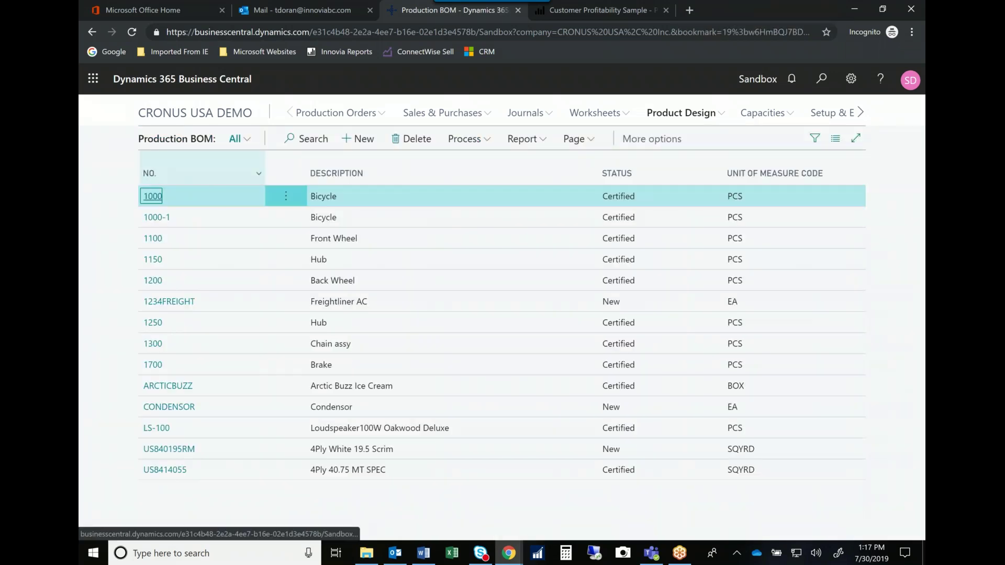
left_click(152, 196)
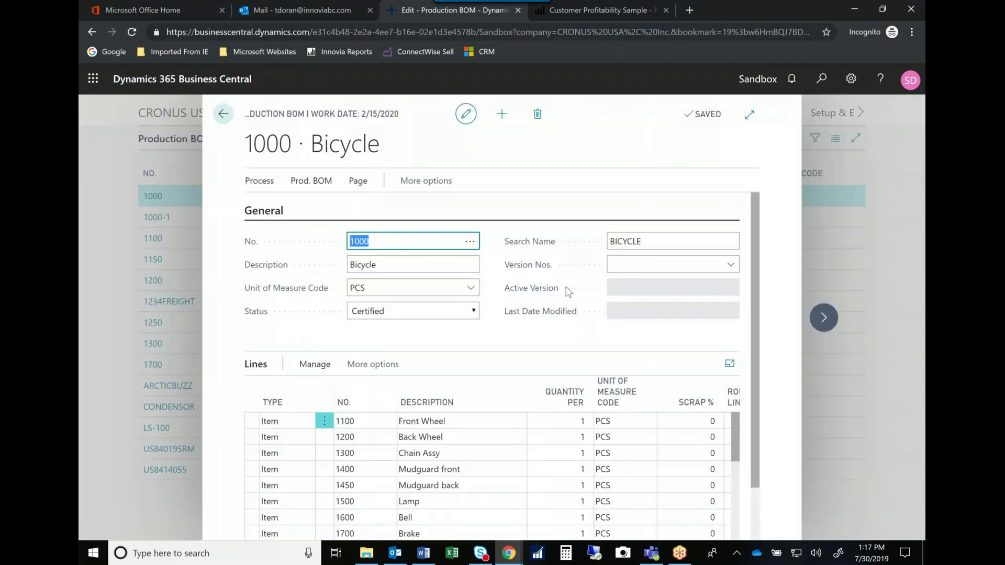
left_click(472, 313)
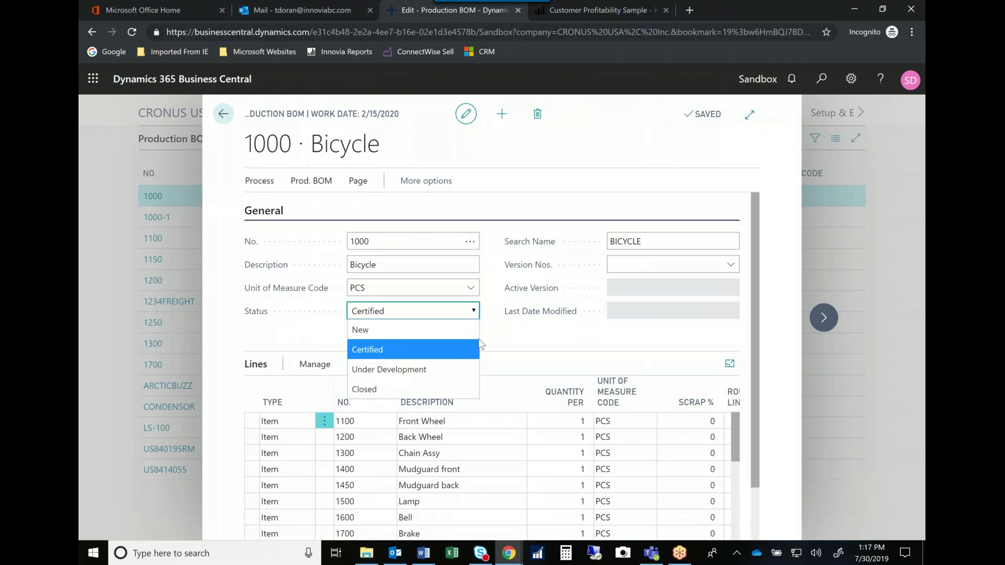
left_click(519, 331)
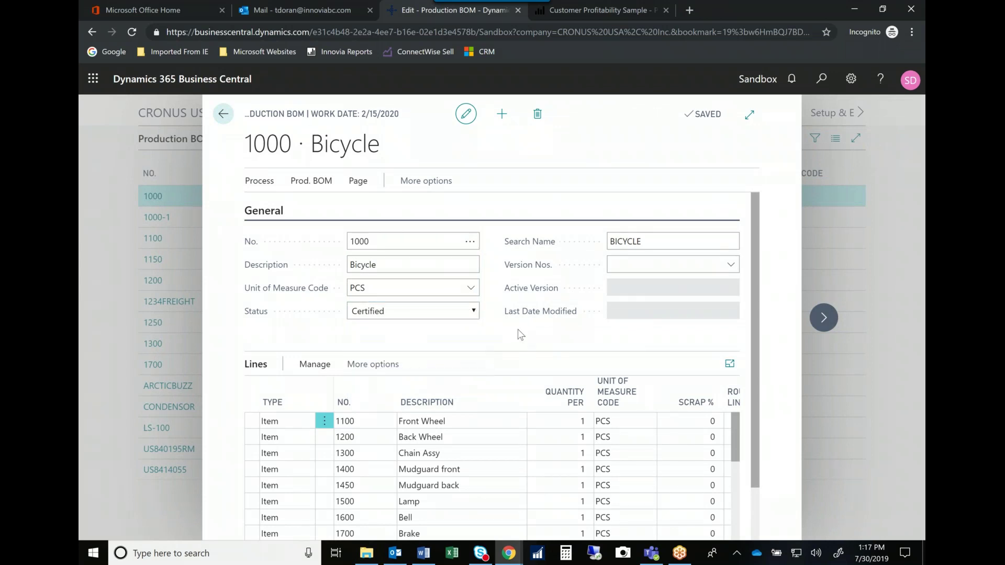
left_click(223, 115)
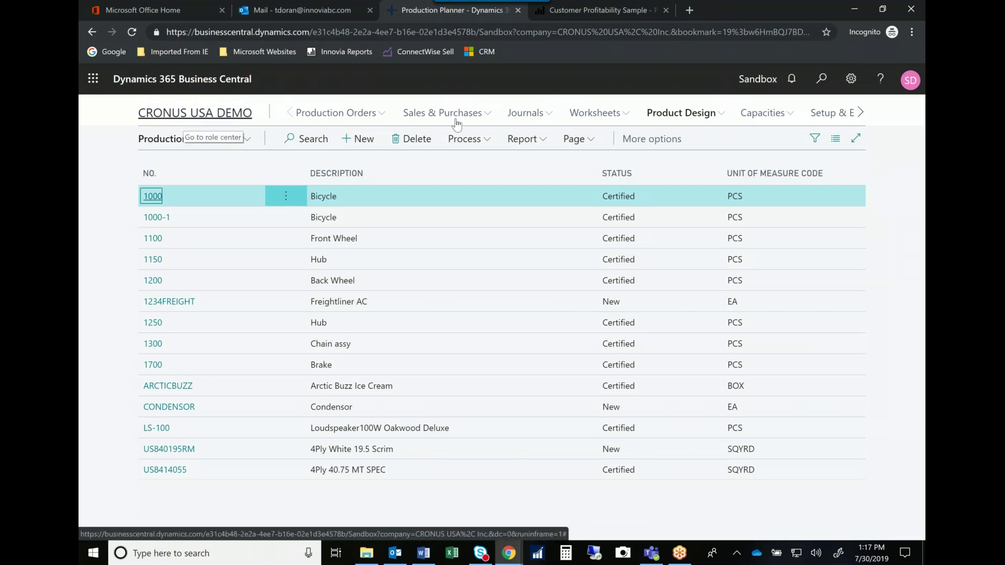
mouse_move(277, 150)
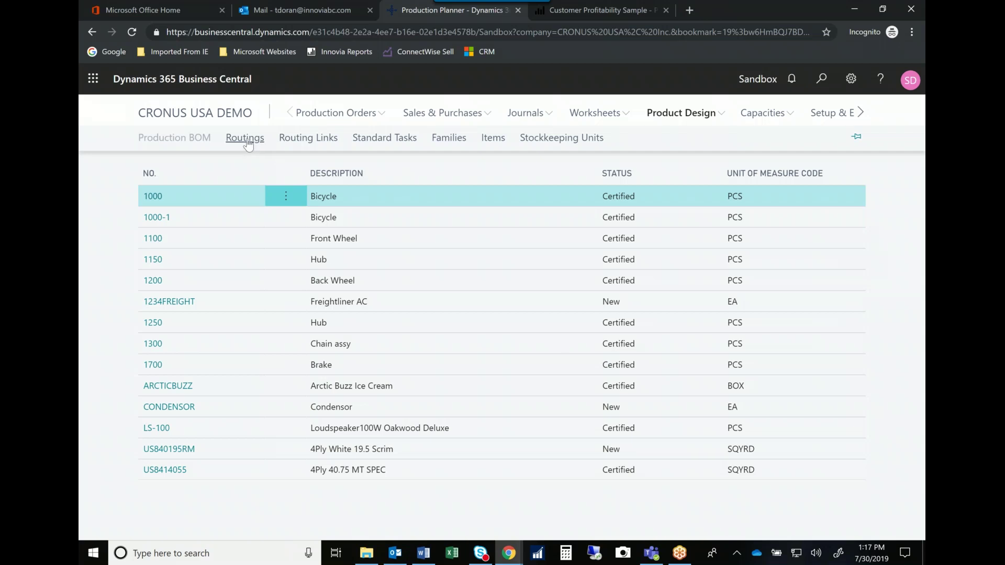
Step: Open routing 1000 Bicycle, review its four operations and Serial type, then return to Routings
left_click(245, 139)
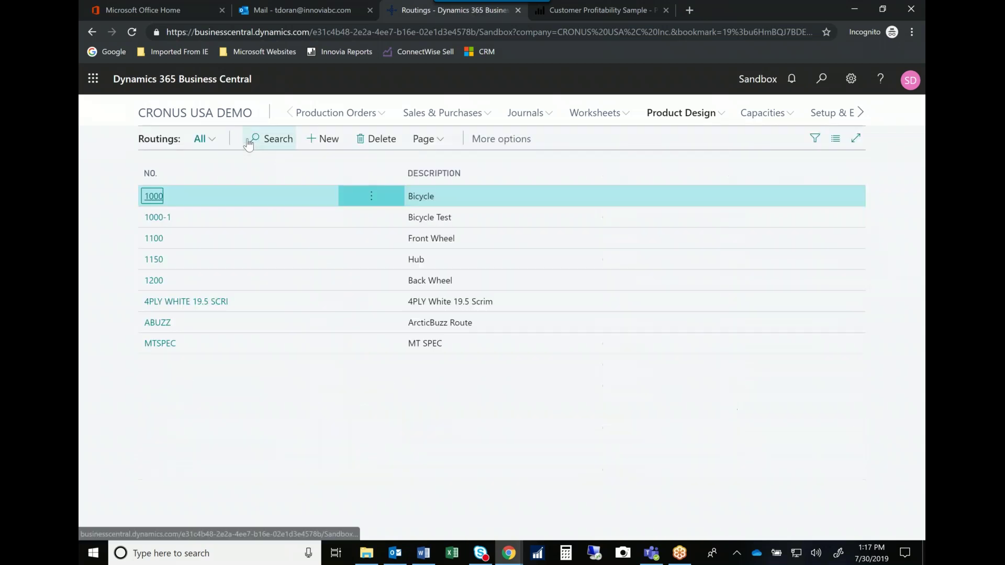
left_click(154, 198)
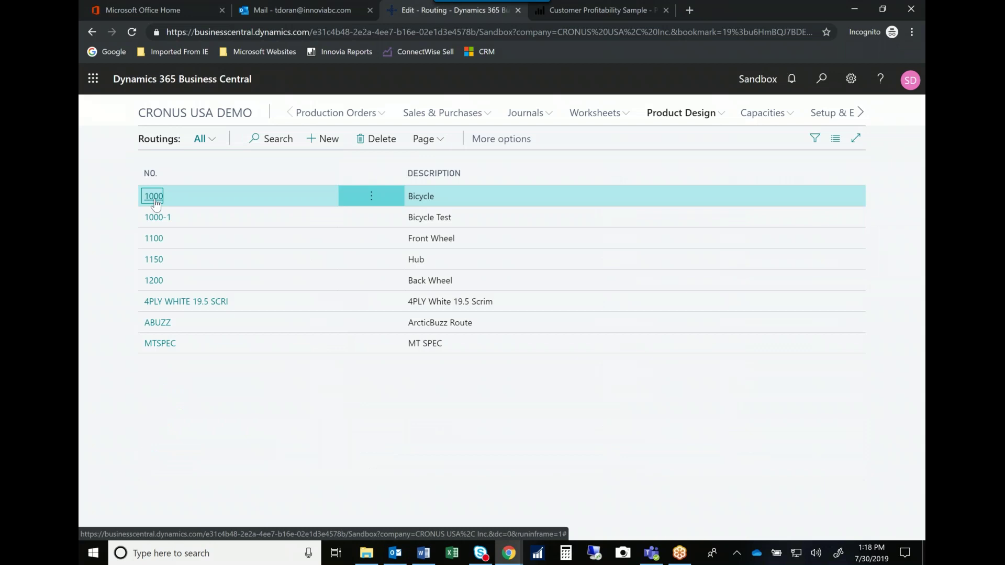
left_click(154, 197)
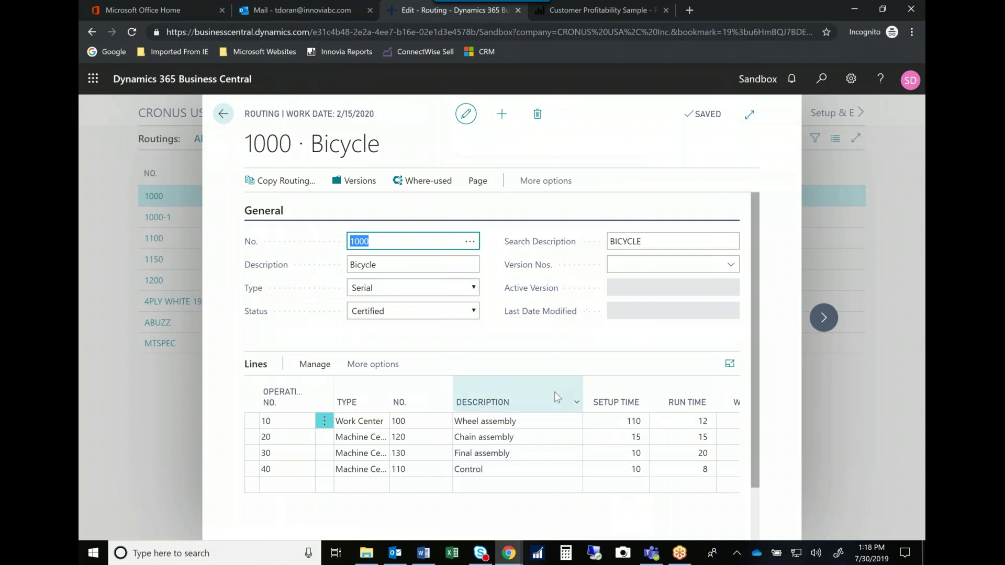
left_click(474, 288)
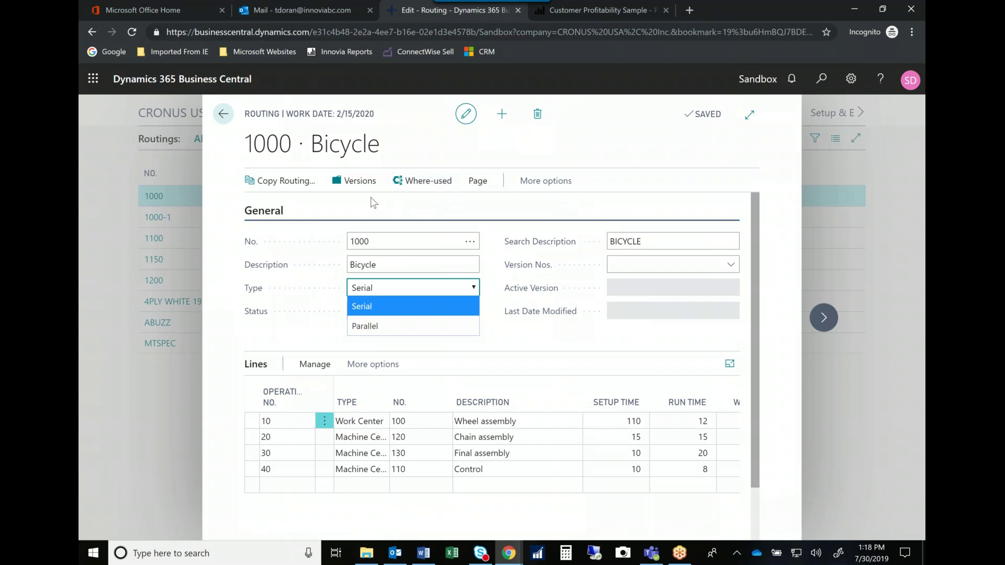
left_click(225, 116)
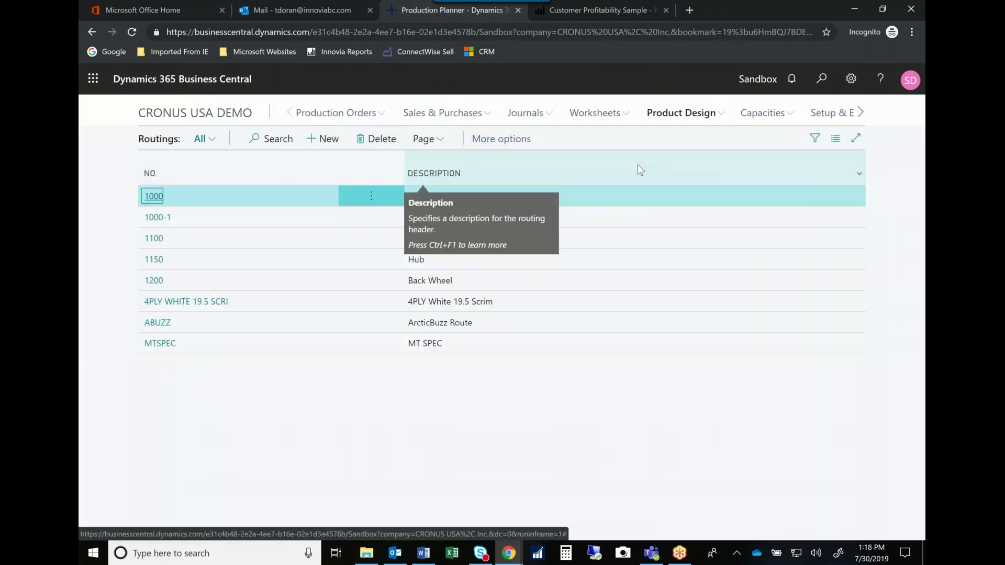
Step: Open work center 100 Assembly, expand its Scheduling details, then return to the Work Centers list
left_click(791, 116)
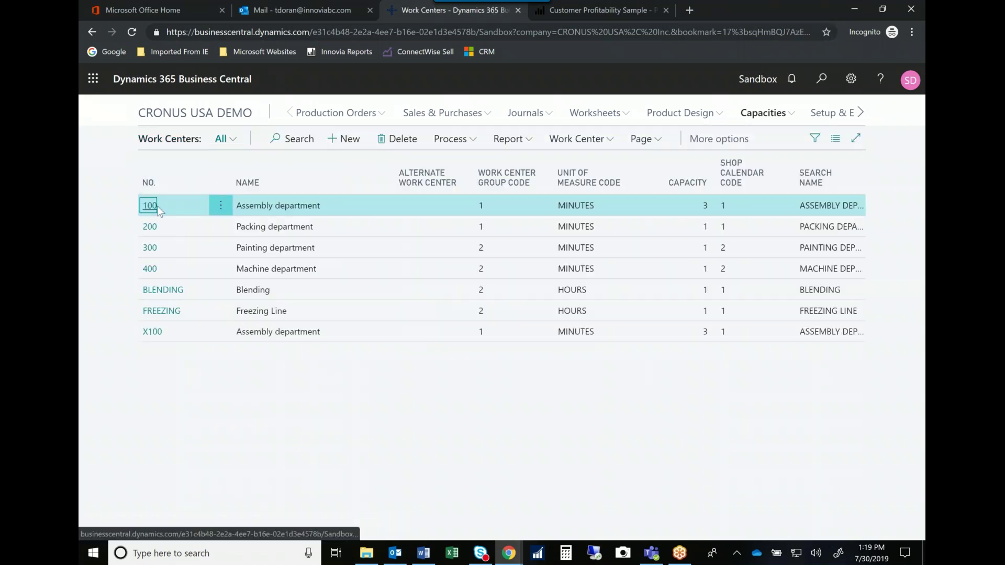
left_click(149, 205)
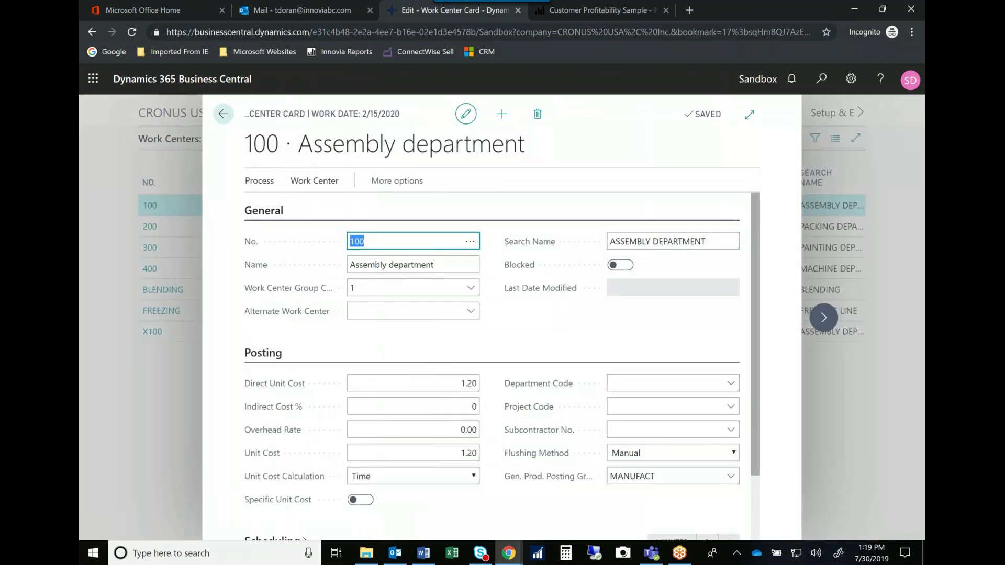
scroll(308, 322, "down", 2)
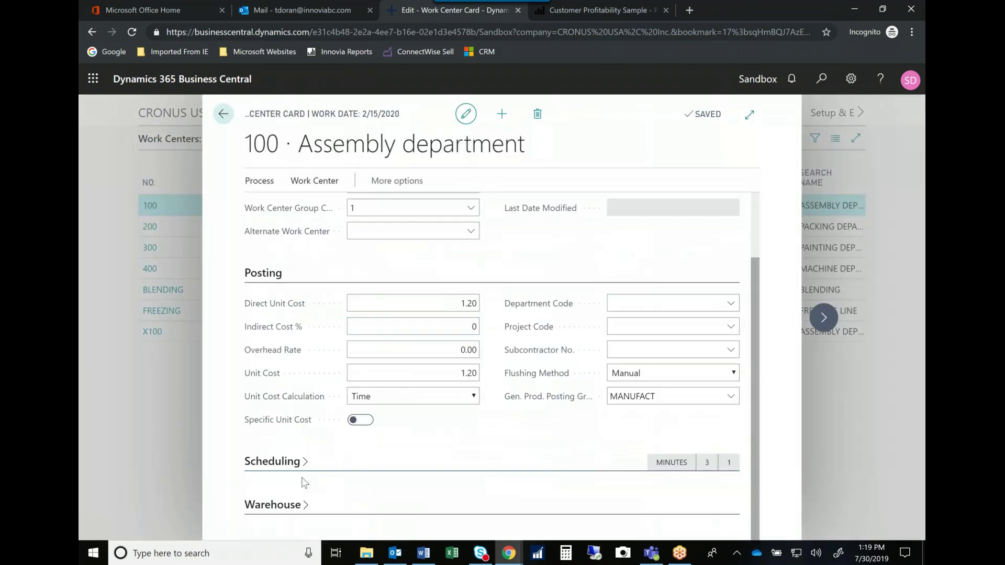
left_click(281, 463)
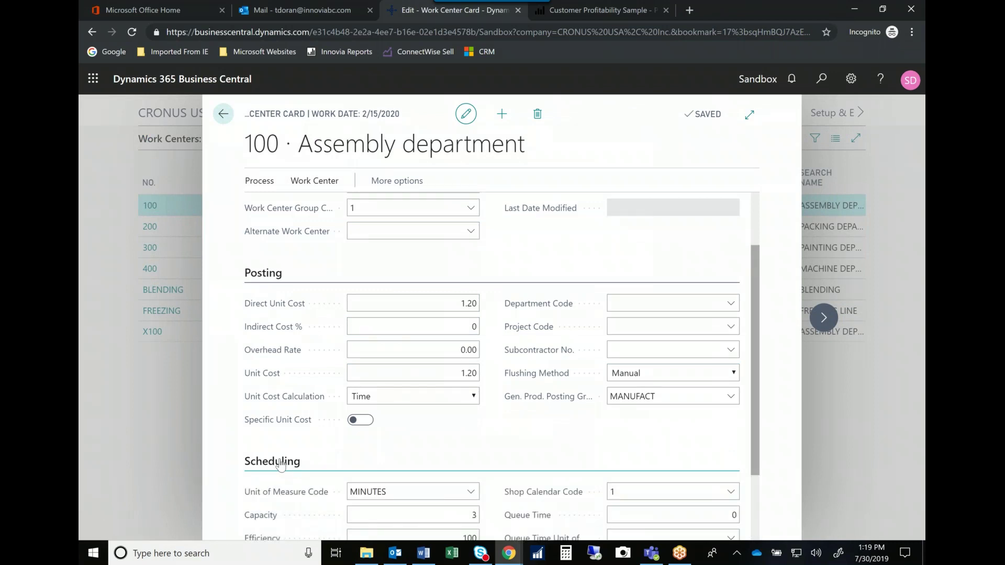
scroll(281, 462, "down", 1)
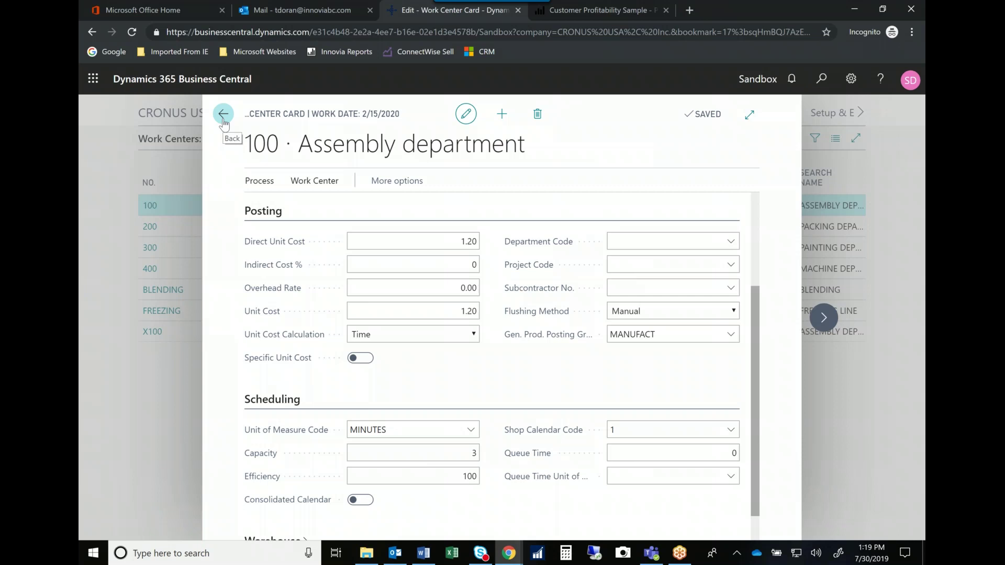
left_click(223, 121)
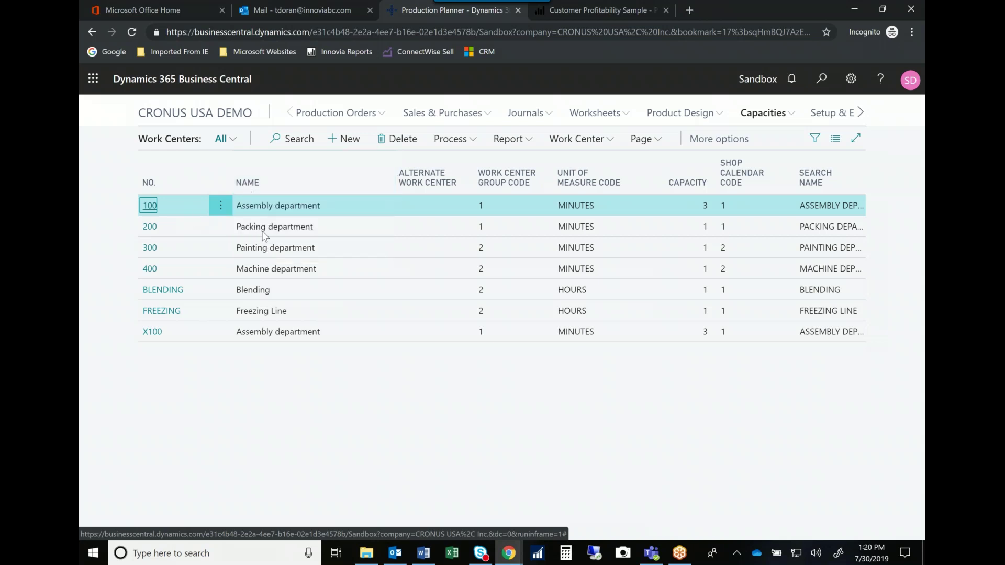
Step: Search 'Planning Work' to open Planning Worksheets and show its Prepare actions
left_click(816, 81)
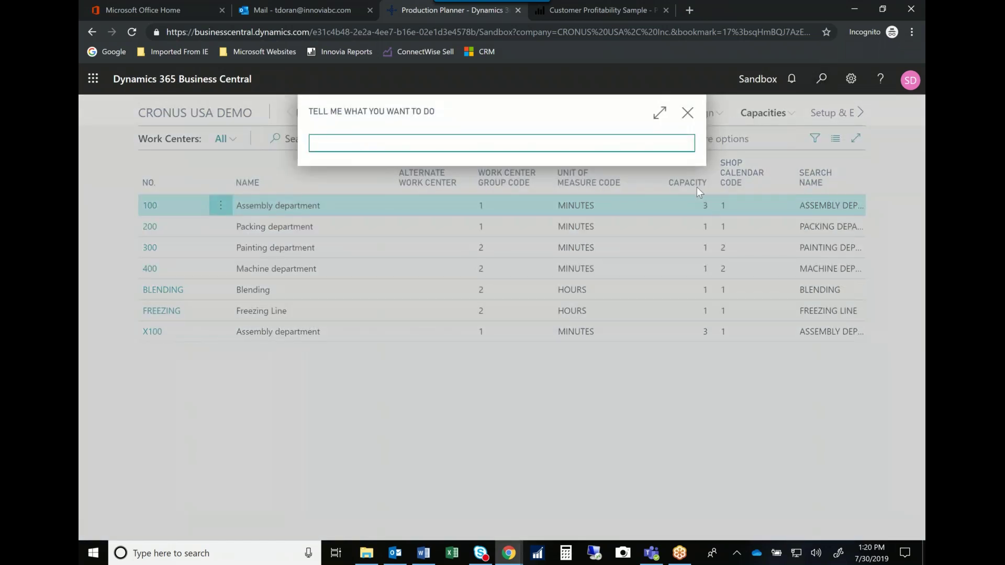
type("Planning Work")
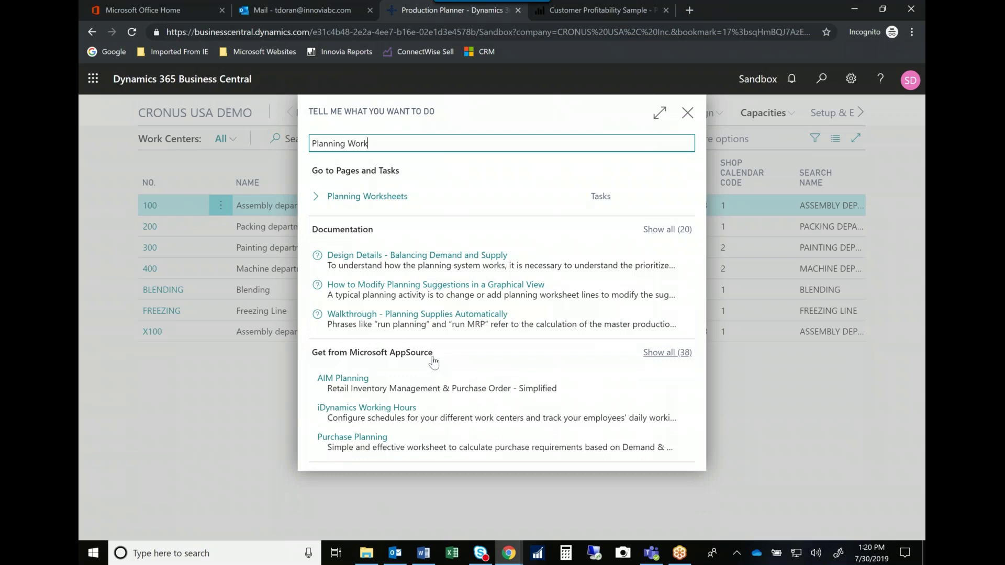
left_click(378, 199)
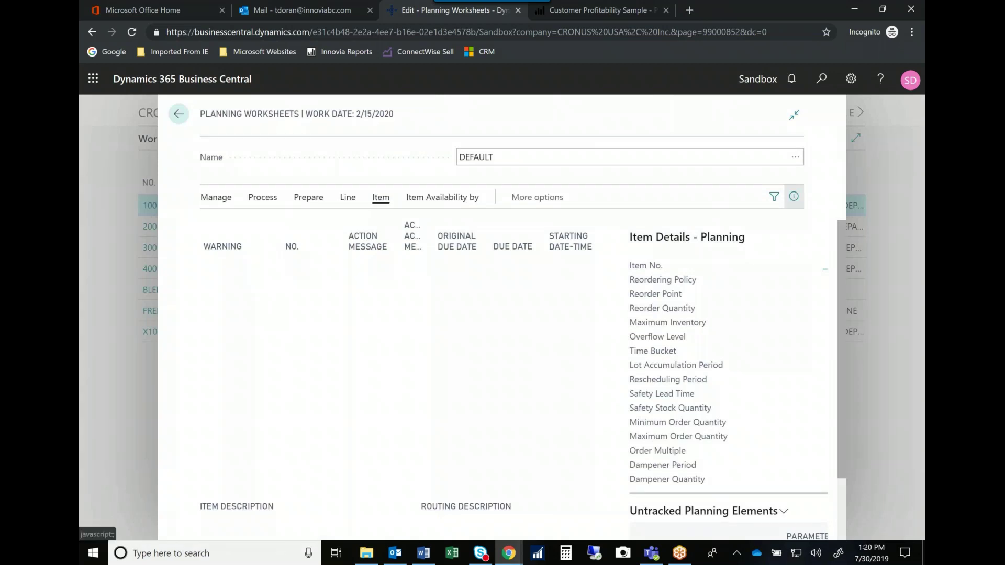
left_click(261, 202)
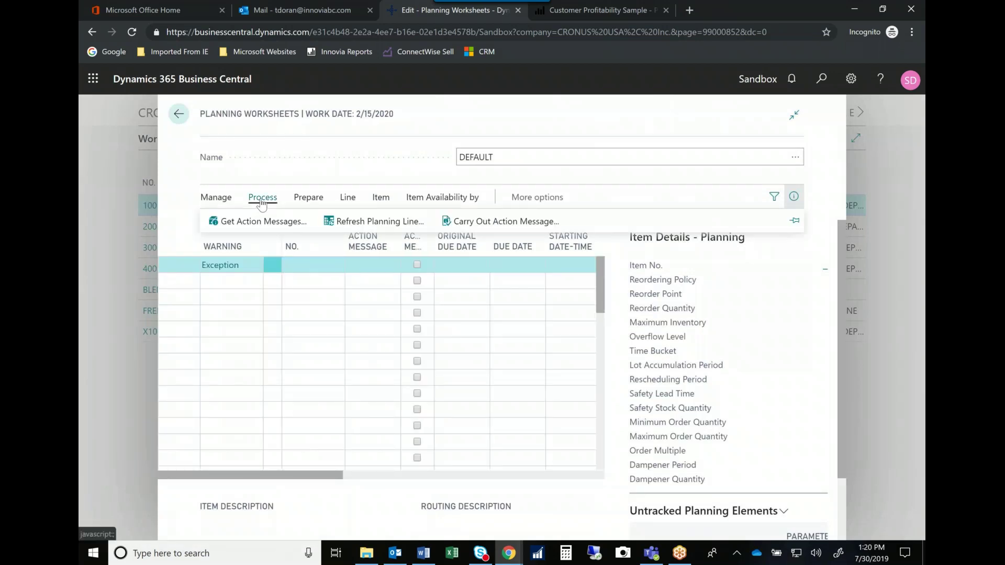
left_click(309, 202)
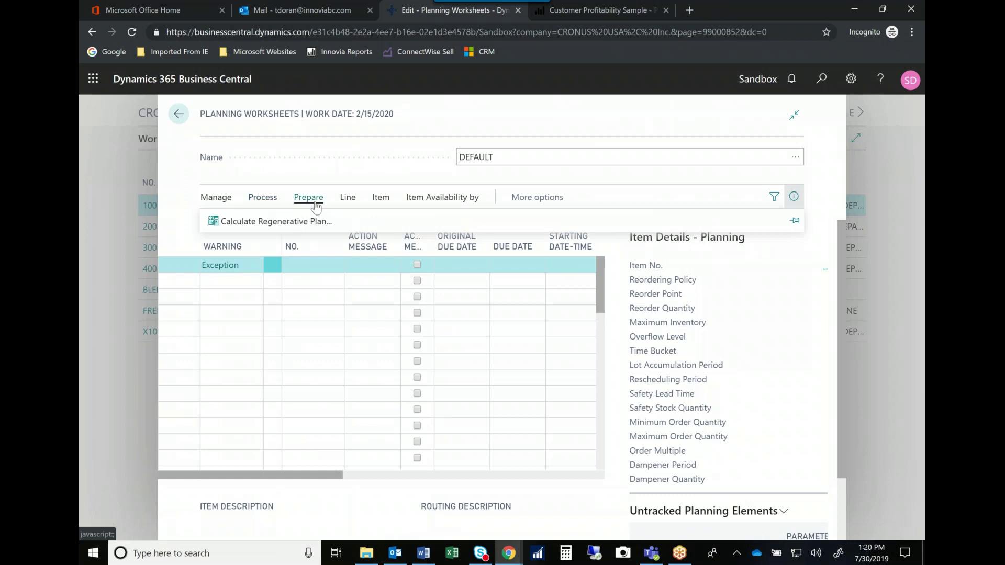
Step: Start Calculate Regenerative Plan, check the default-value options, and scroll down to the item filters
left_click(285, 221)
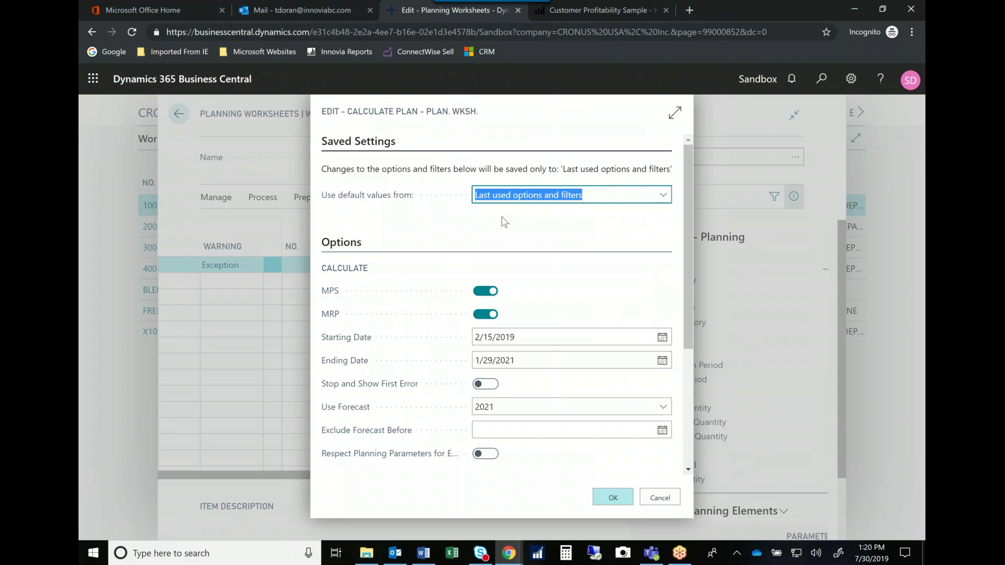
left_click(668, 204)
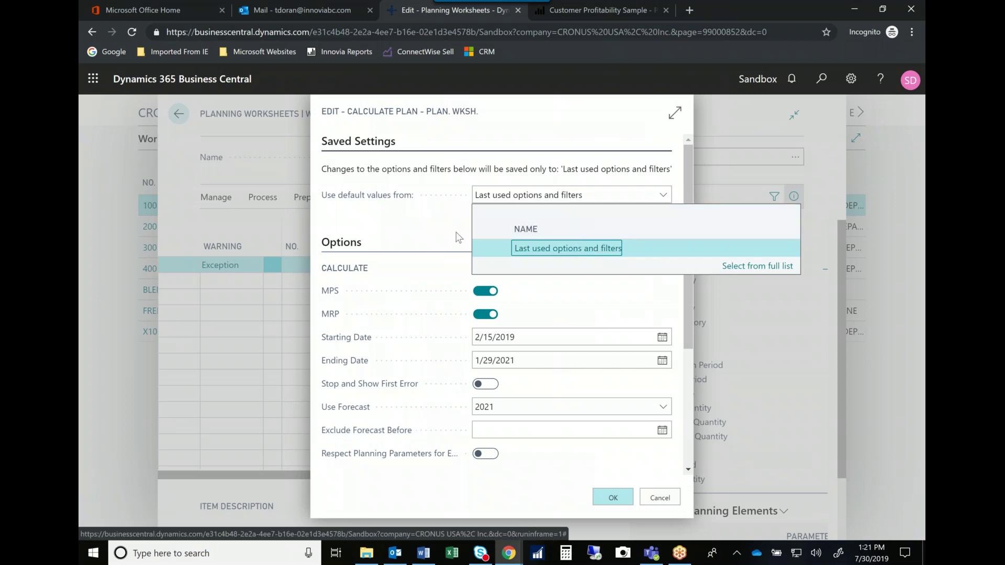
key("Escape")
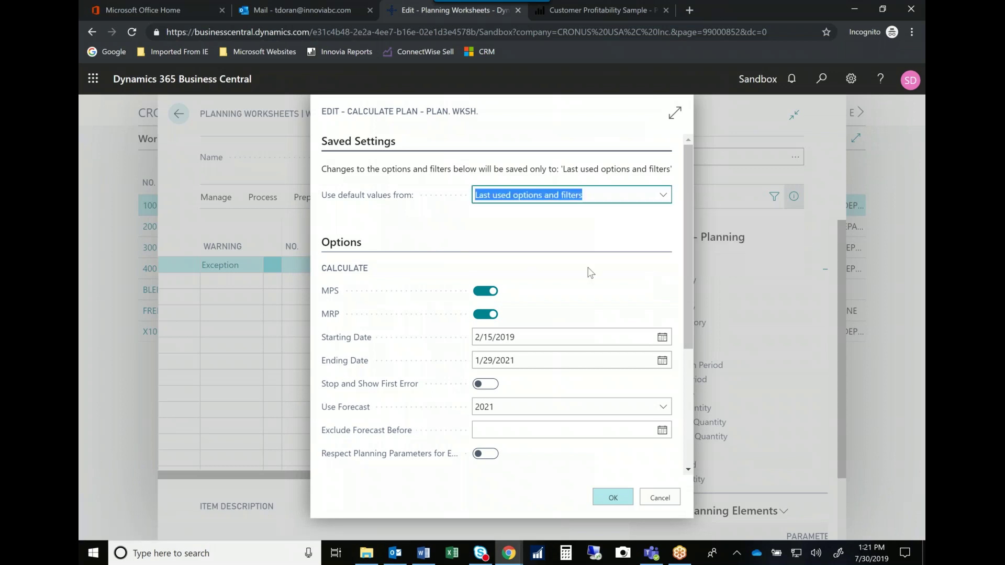
scroll(590, 272, "down", 1)
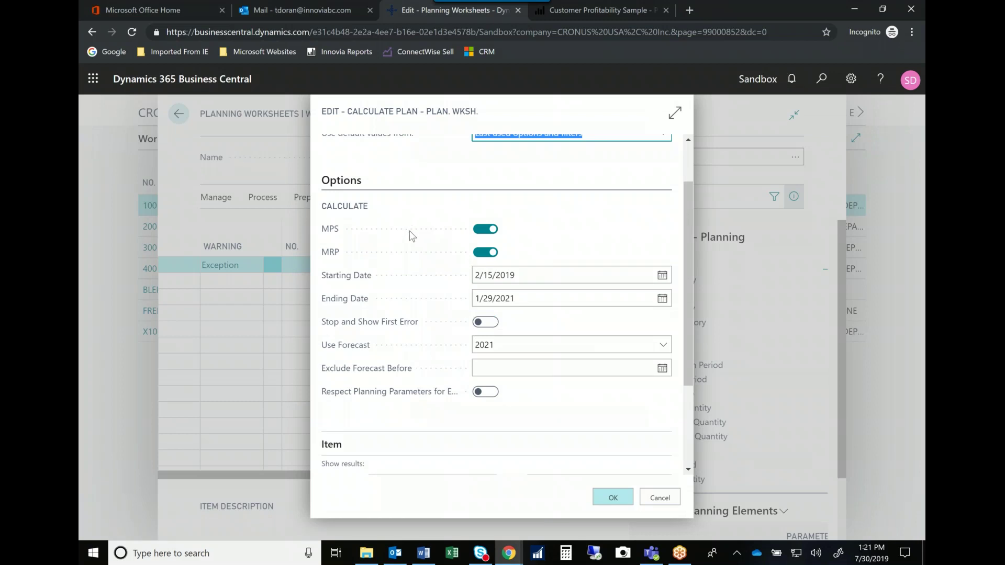
scroll(410, 278, "down", 1)
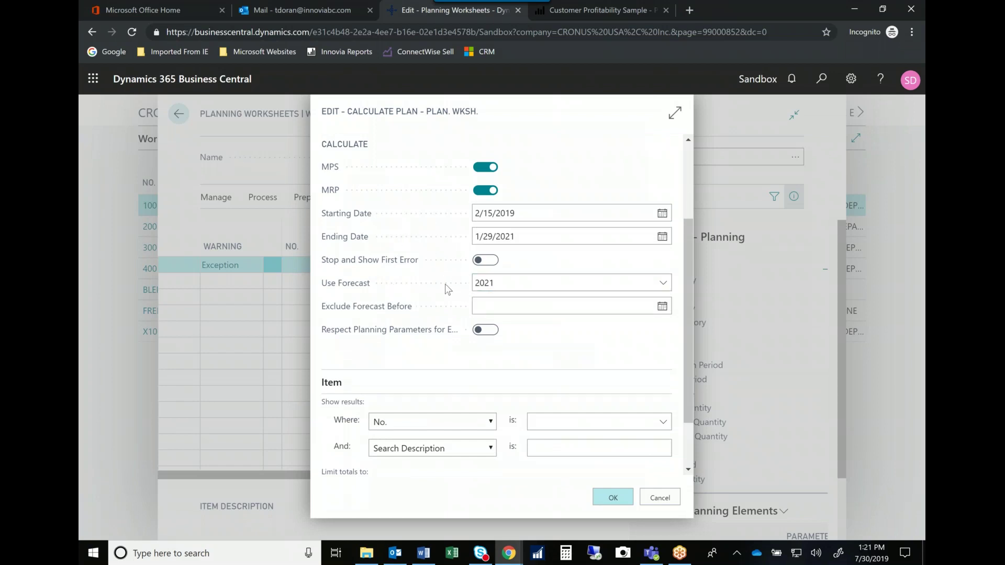
scroll(445, 283, "down", 2)
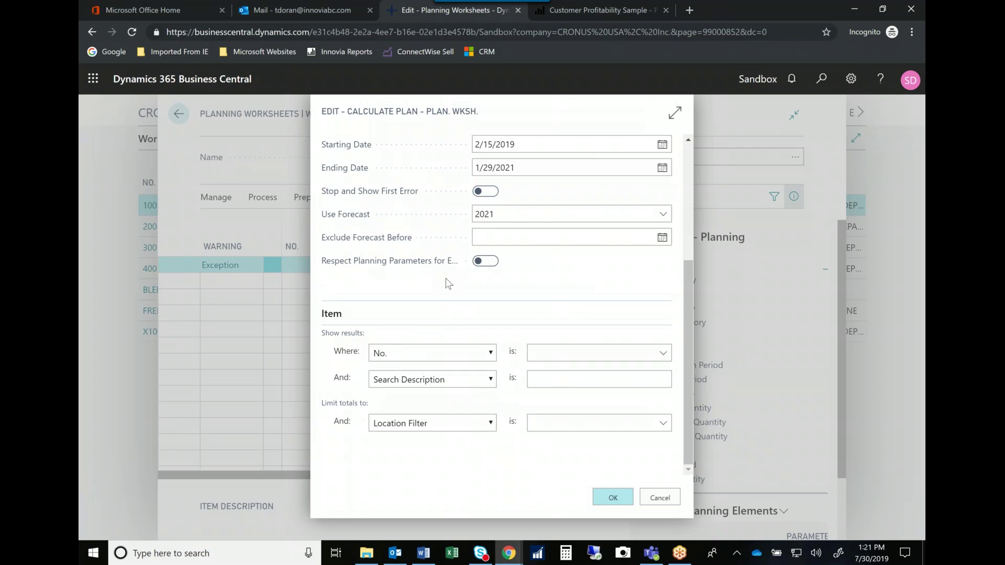
Step: Filter items by Item Category Code FOOD and run the plan calculation
left_click(493, 354)
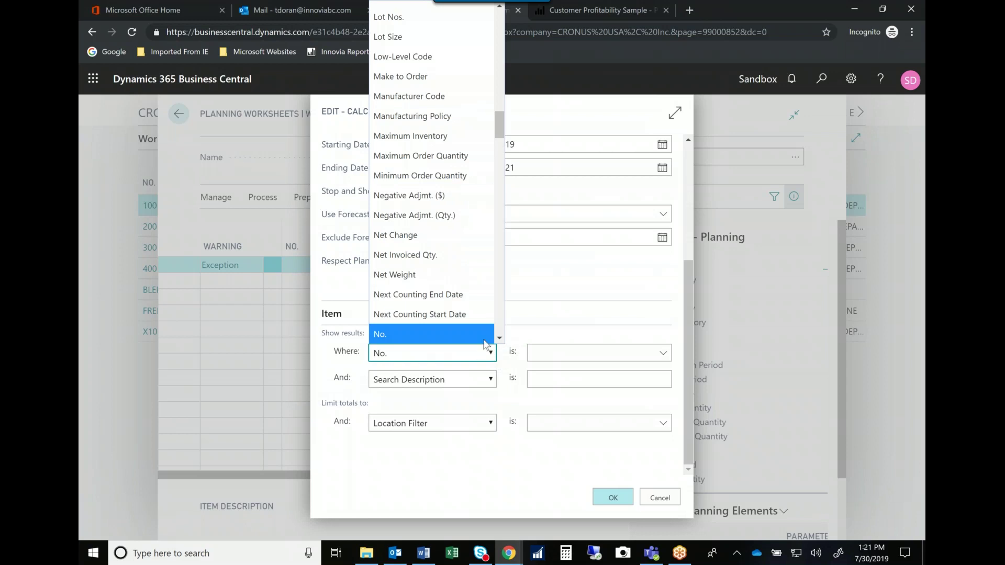
scroll(468, 275, "up", 5)
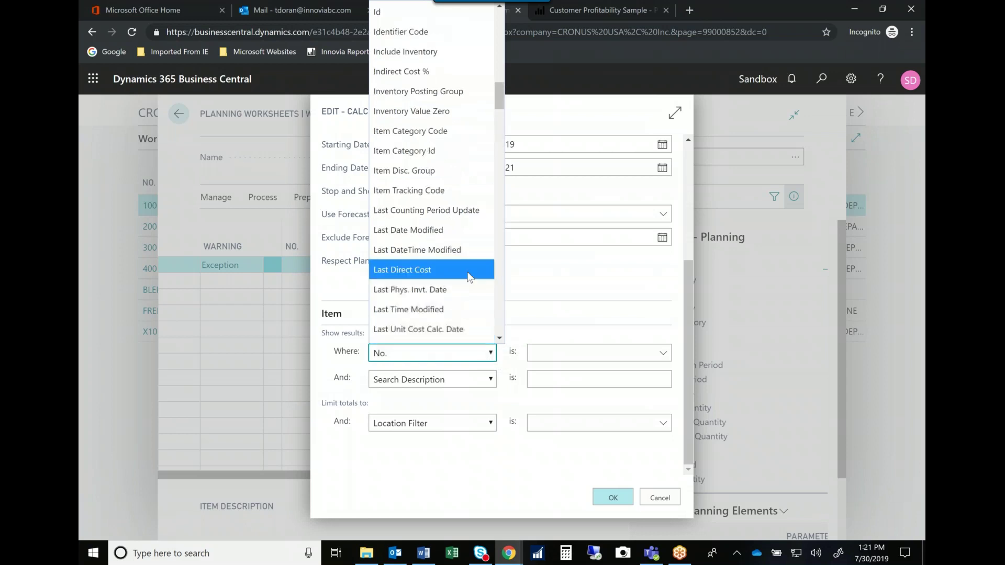
left_click(440, 133)
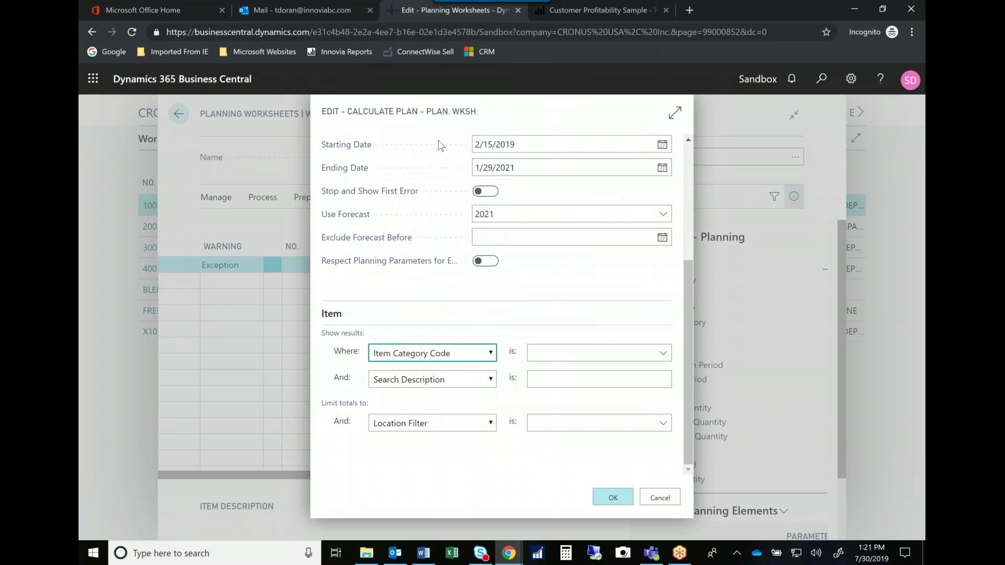
left_click(663, 354)
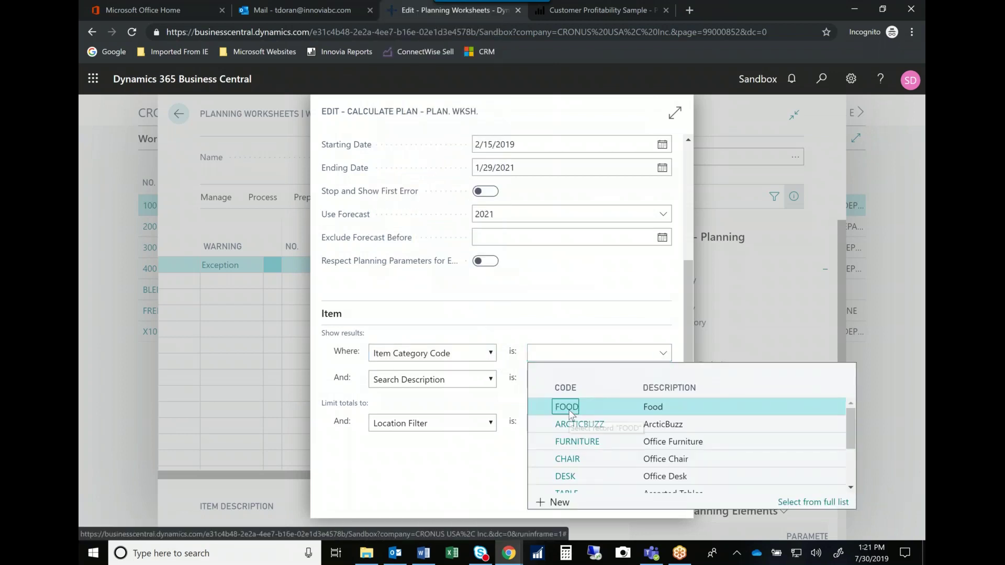
left_click(569, 410)
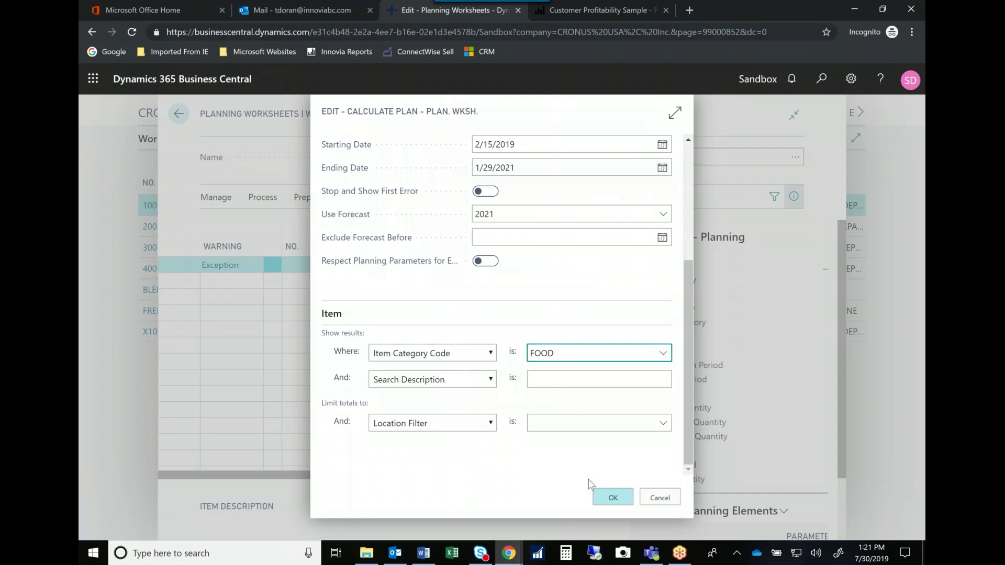
left_click(613, 500)
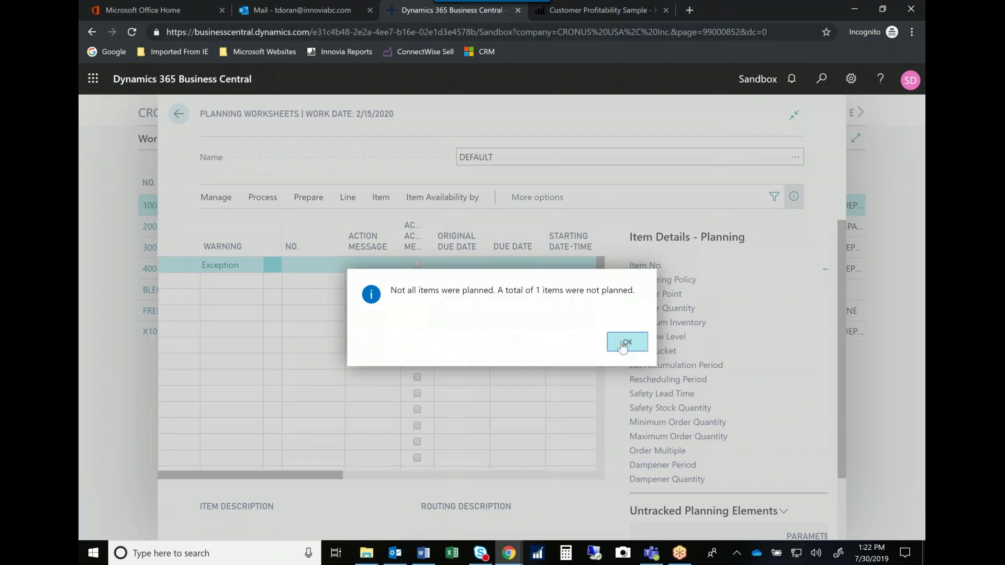
Step: Acknowledge the not-all-planned message and close the error log for item 70066
left_click(622, 344)
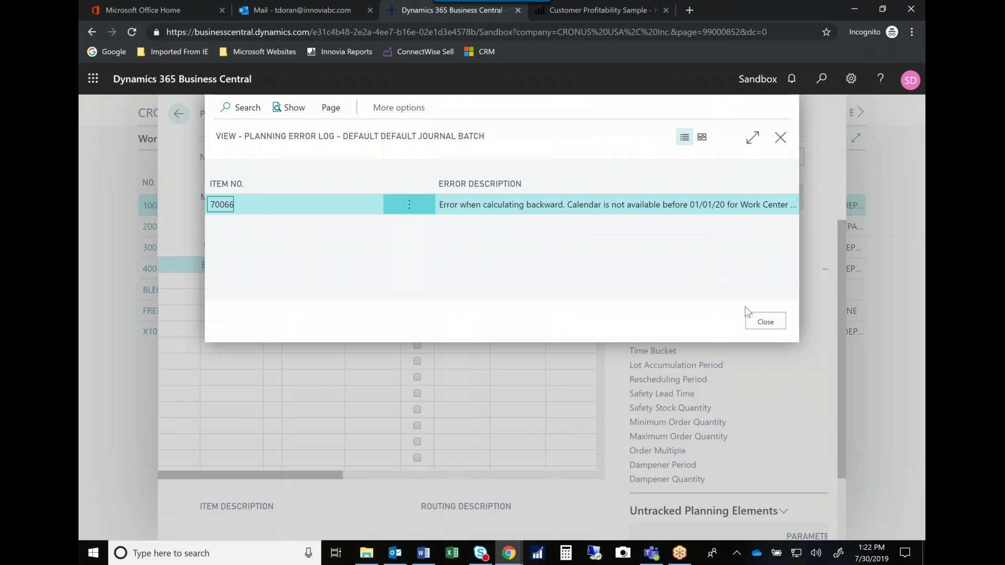
left_click(765, 321)
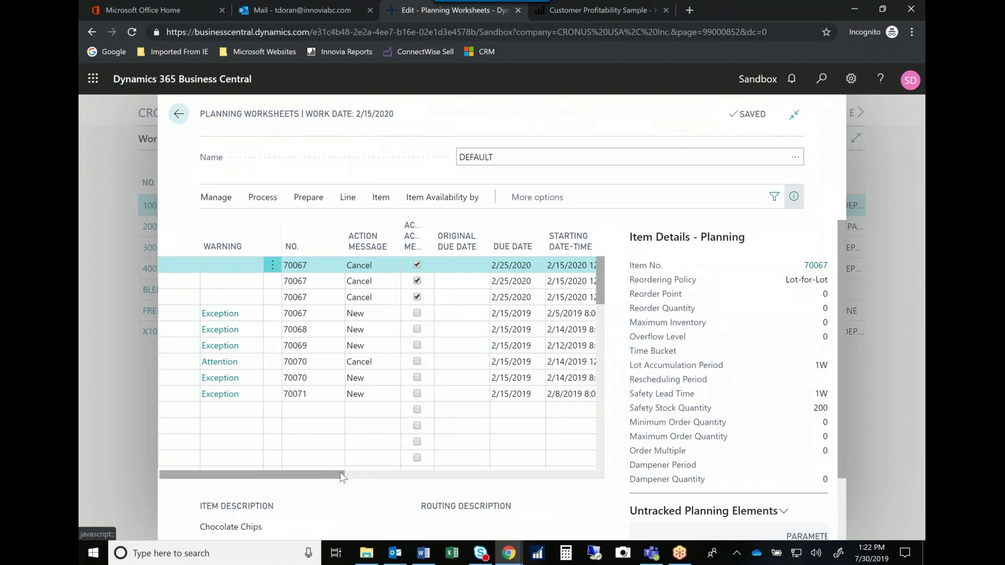
Step: Scroll the worksheet right to check Vendor No., Quantity and Ref. Order Type, then leave it
left_click_drag(335, 475, 535, 482)
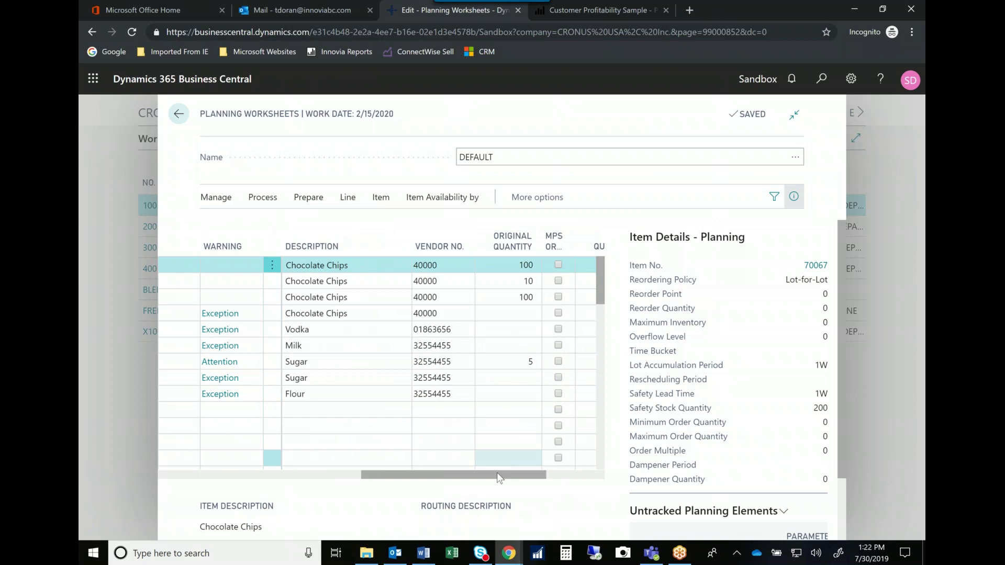
left_click_drag(504, 470, 519, 476)
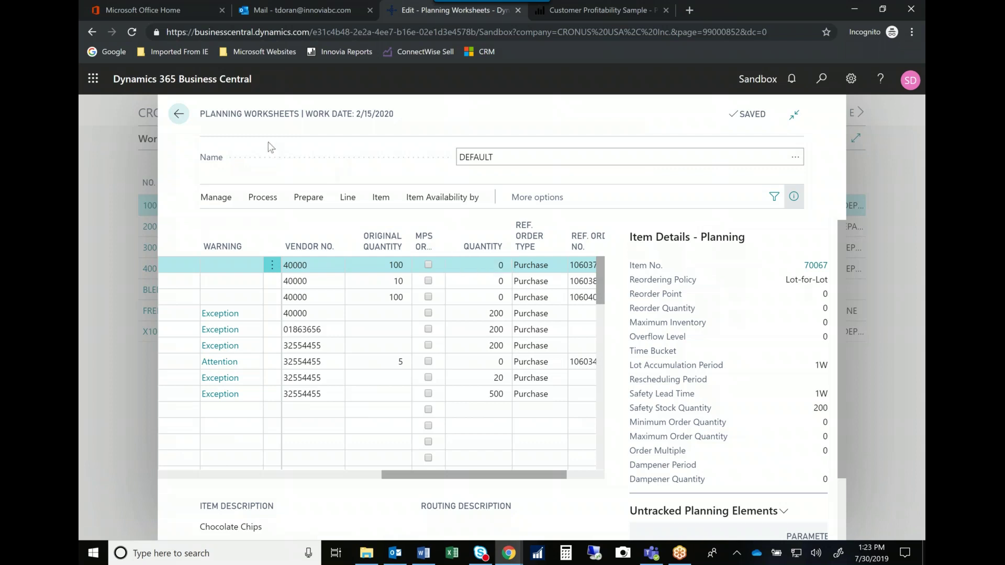
left_click(178, 115)
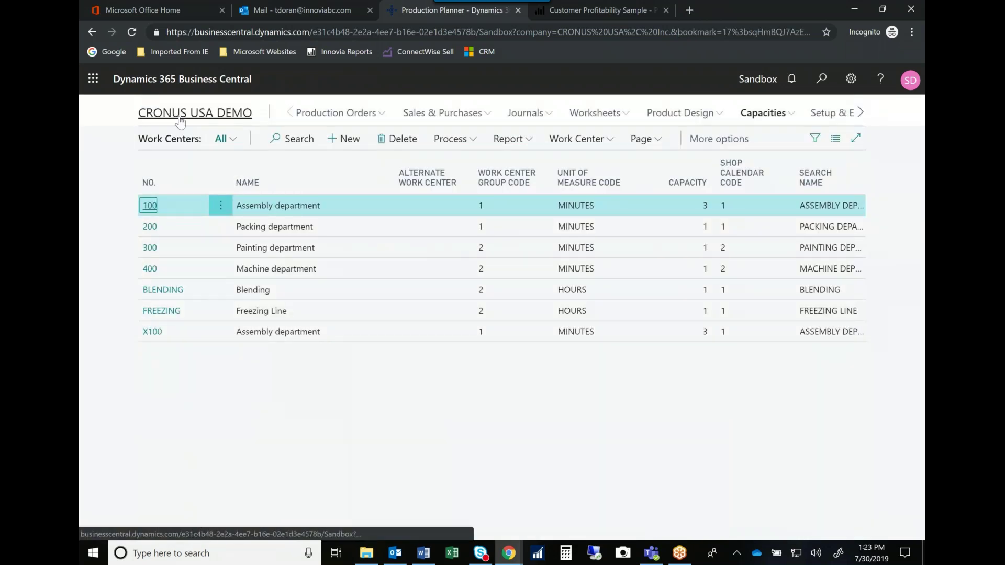
Step: Go back to the CRONUS USA Demo Production Planner home page
left_click(180, 119)
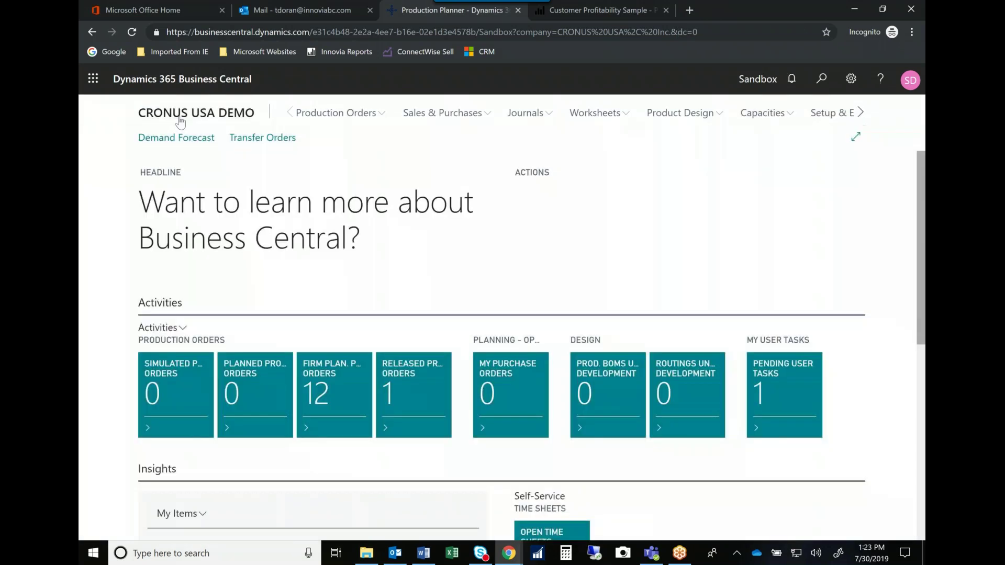